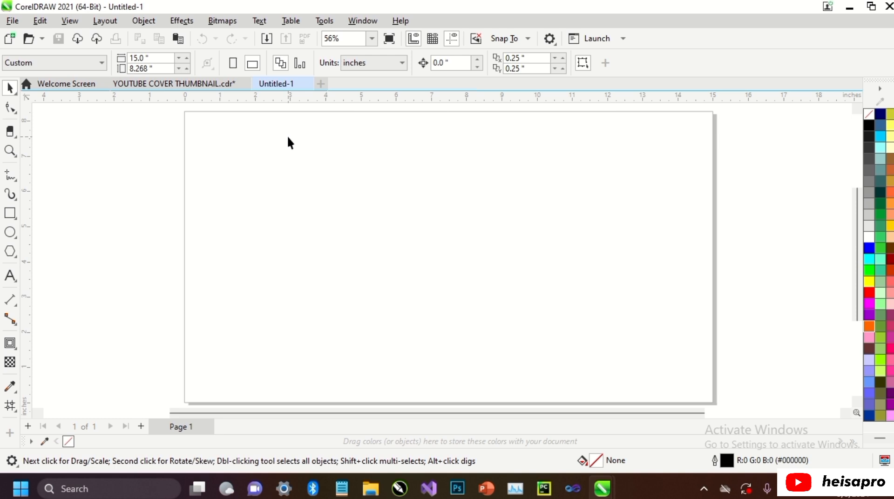
Step: Draw an ellipse about 1.44 × 1.25 in near the page's upper-left corner and duplicate it about 2.1 in to its right
left_click(10, 232)
left_click_drag(216, 145, 267, 189)
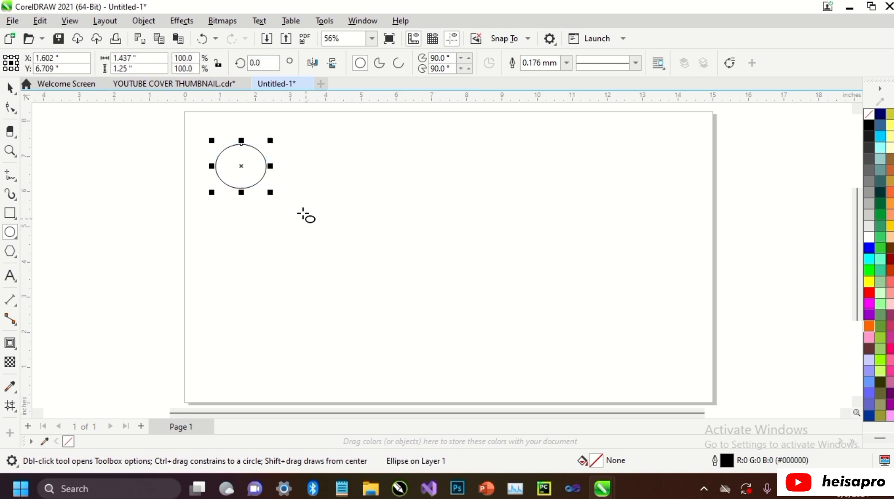
key("space")
left_click_drag(243, 164, 315, 167)
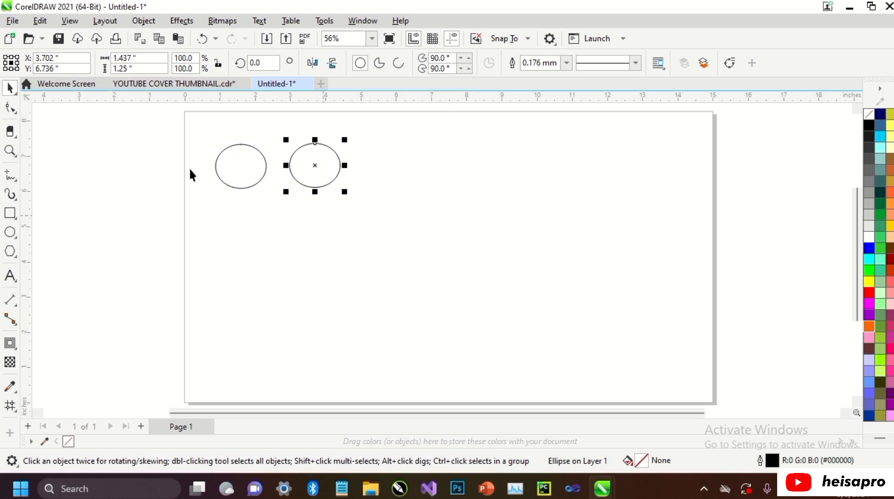
Step: Repeat the duplication five times to form a row of seven ellipses across the page
left_click(40, 20)
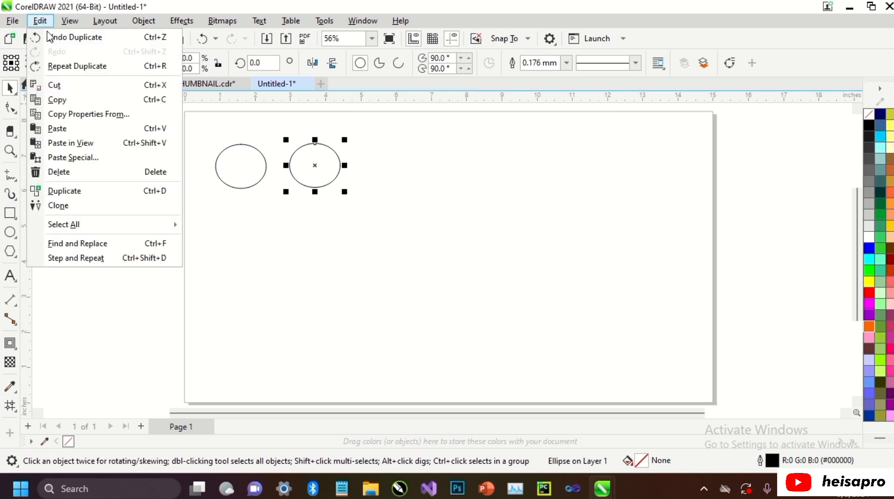
left_click(73, 67)
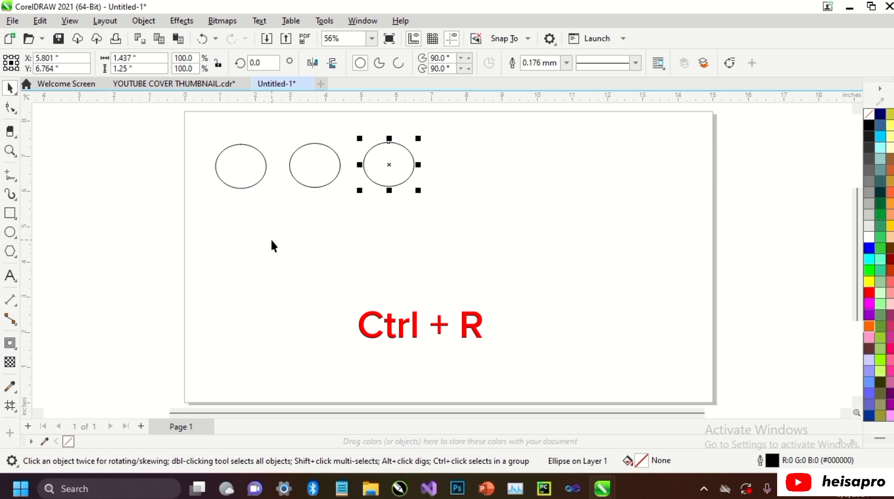
key("ctrl+r")
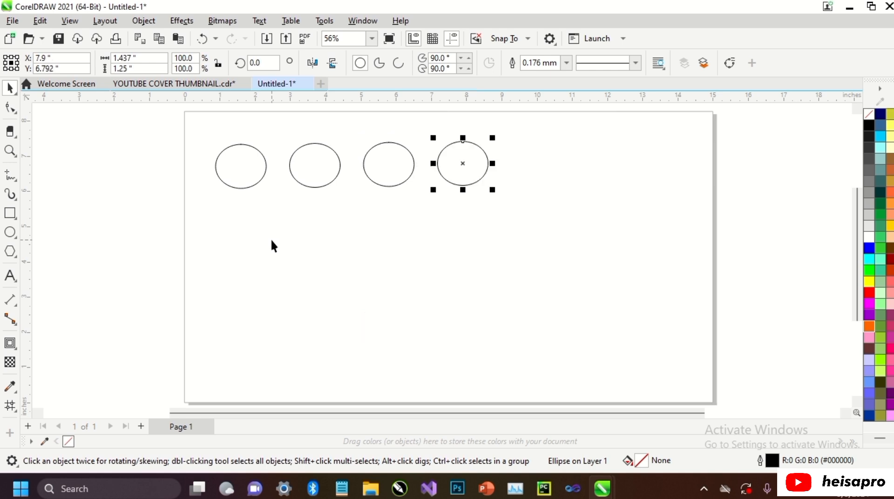
key("ctrl+r")
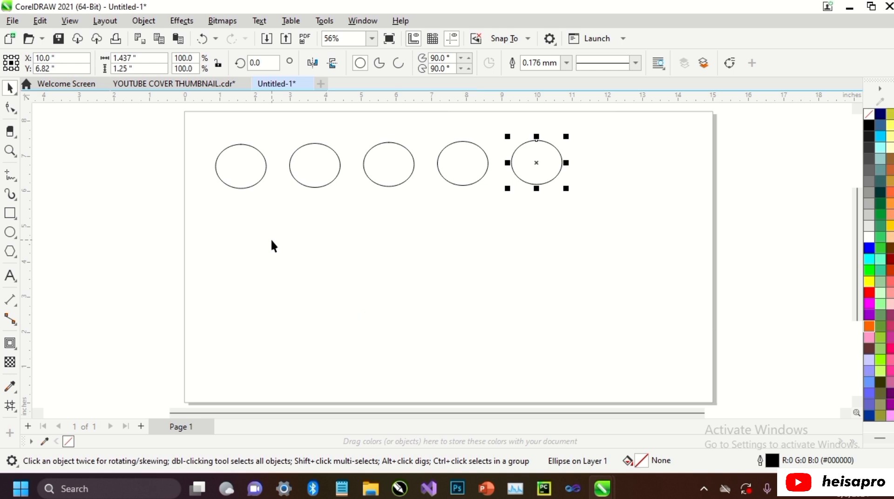
key("ctrl+r")
key("ctrl+r")
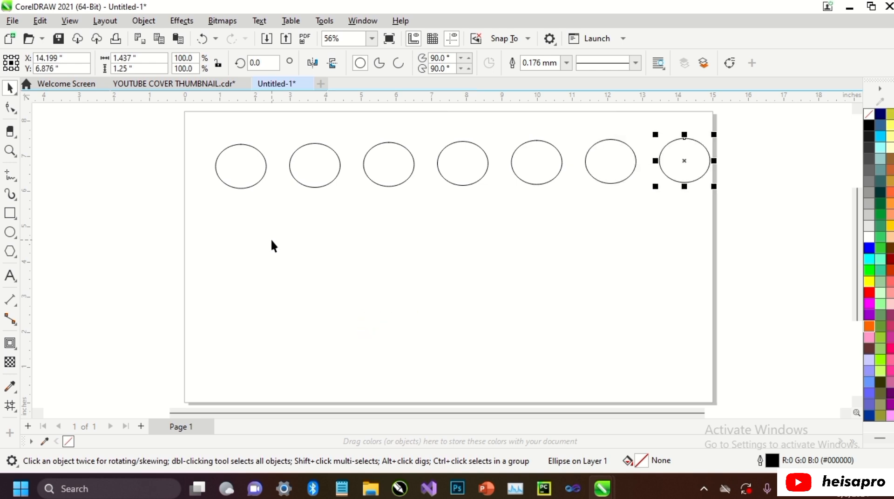
Step: Duplicate the first ellipse diagonally down to the right and repeat that duplication twice
left_click(272, 246)
left_click_drag(242, 187, 278, 245)
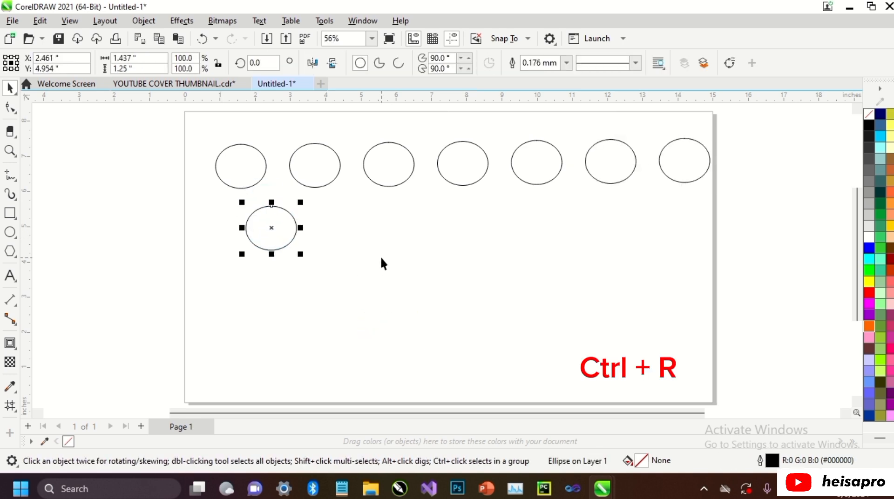
key("ctrl+r")
key("ctrl+r")
Step: Duplicate the lowest ellipse up and to the right, and repeat the duplication along that rising diagonal
left_click_drag(354, 338, 420, 309)
key("ctrl+r")
key("ctrl+r")
key("ctrl+r")
key("ctrl+r")
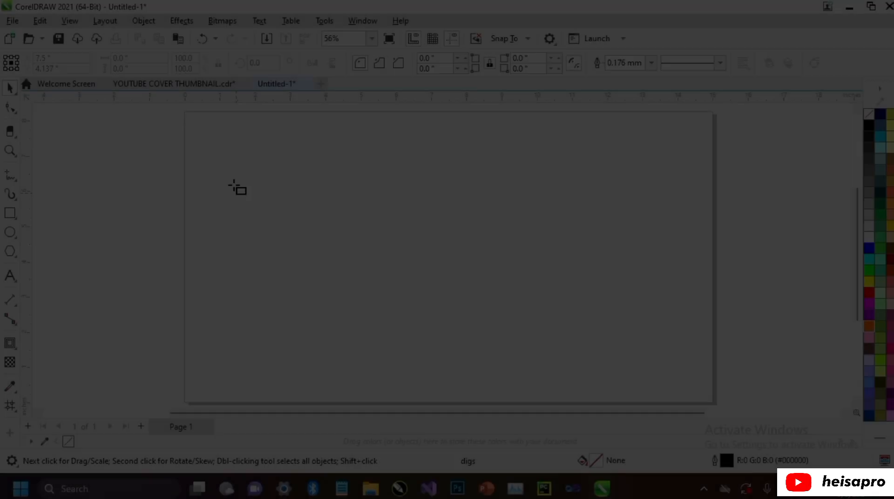
Step: Draw a rectangle about 1.6 × 1.36 in on the left of the page and move it about 2.07 in to the right
left_click_drag(226, 180, 283, 229)
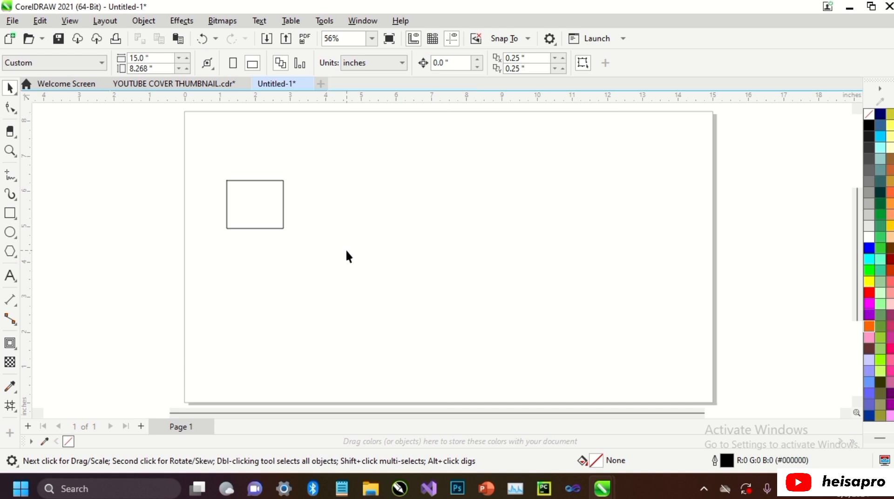
left_click_drag(261, 199, 335, 199)
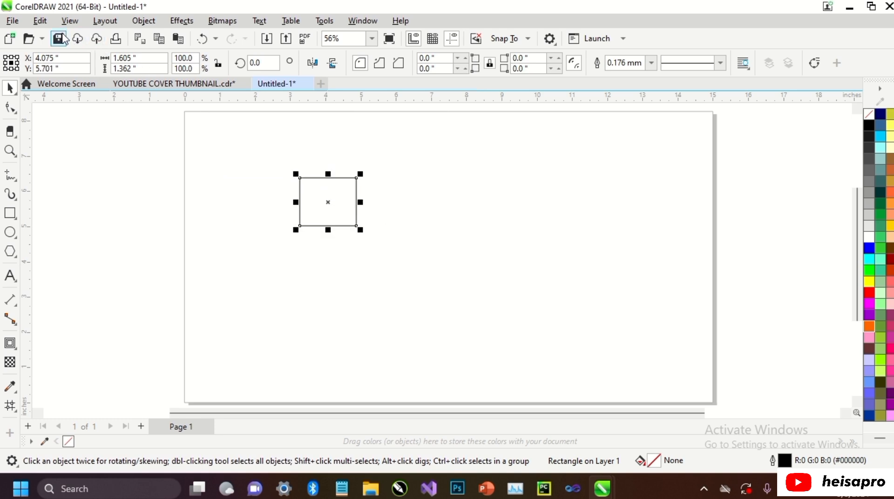
Step: Repeat the rectangle's move three times
left_click(46, 23)
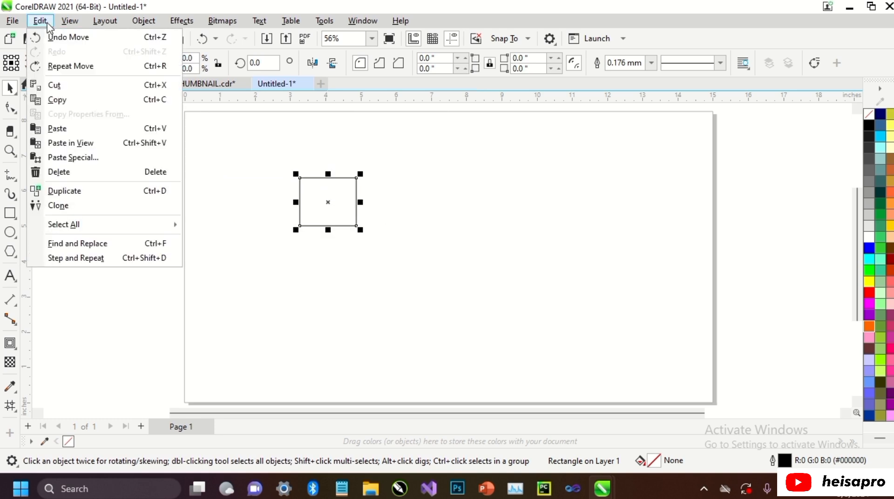
left_click(69, 66)
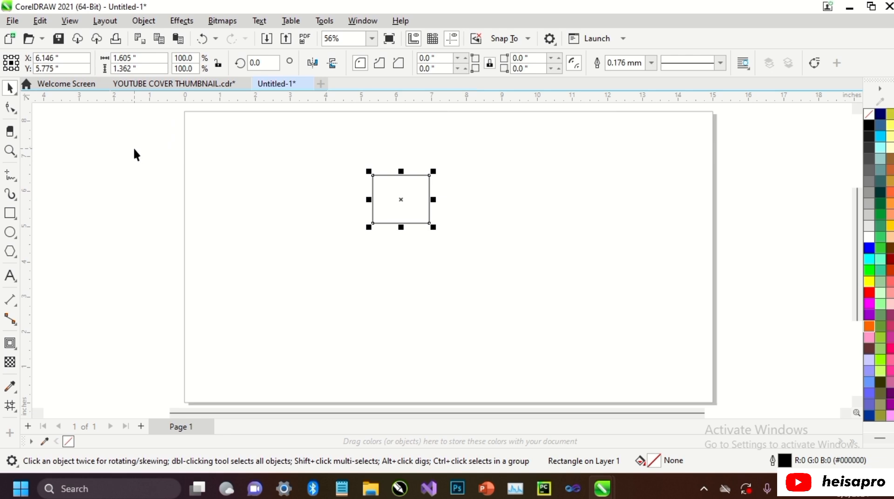
key("ctrl+r")
key("ctrl+r")
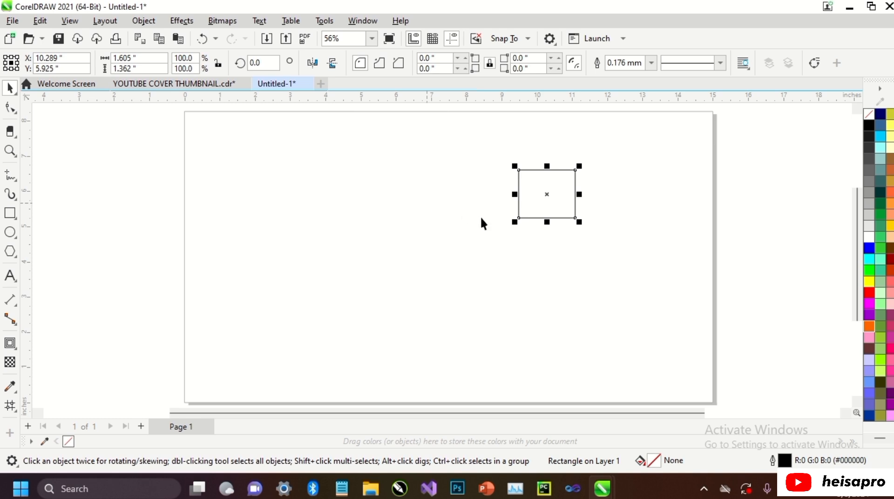
Step: Scale the rectangle to about 109.3% from its lower-left corner and repeat the scaling five times
left_click_drag(513, 222, 508, 231)
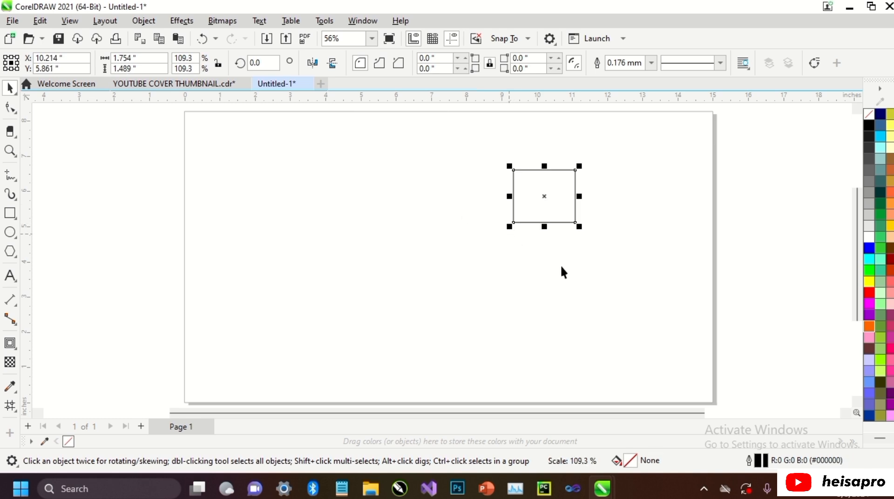
key("ctrl+r")
key("ctrl+r")
key("ctrl+r")
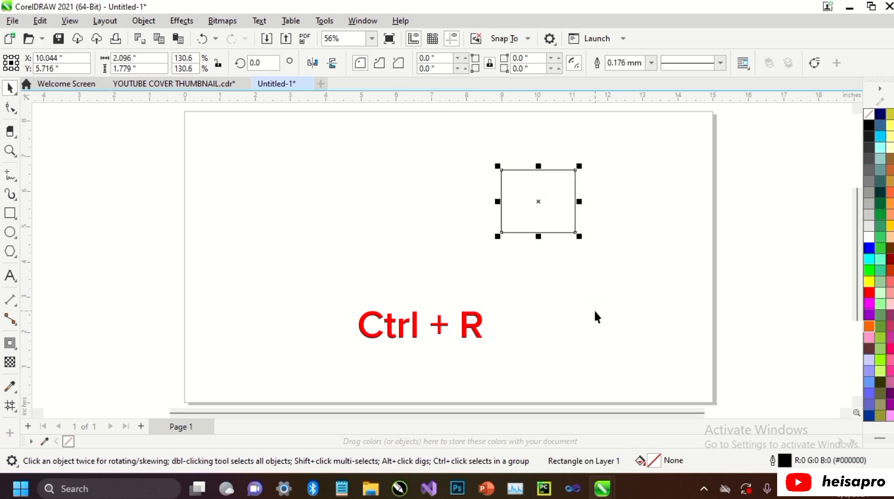
key("ctrl+r")
key("ctrl+r")
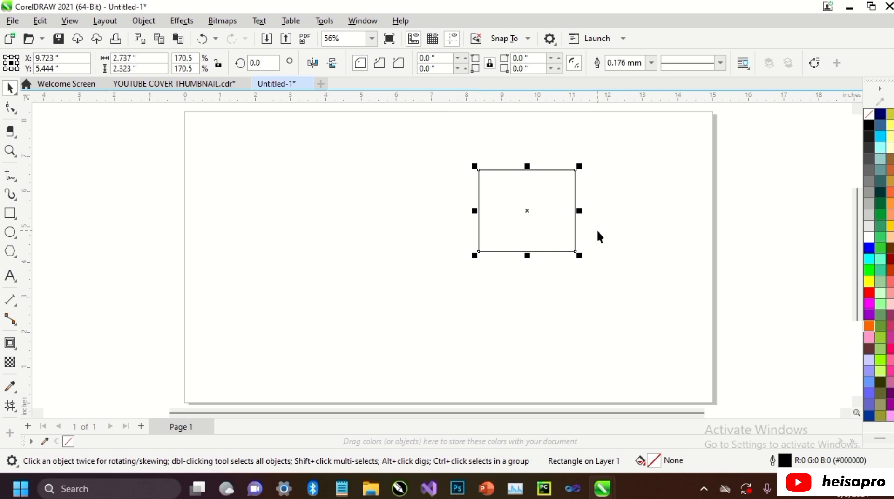
Step: Skew the rectangle's upper edge to the left and repeat the skew until the shape is about 4.35 in wide
left_click(539, 196)
key("ctrl+r")
key("ctrl+r")
key("ctrl+r")
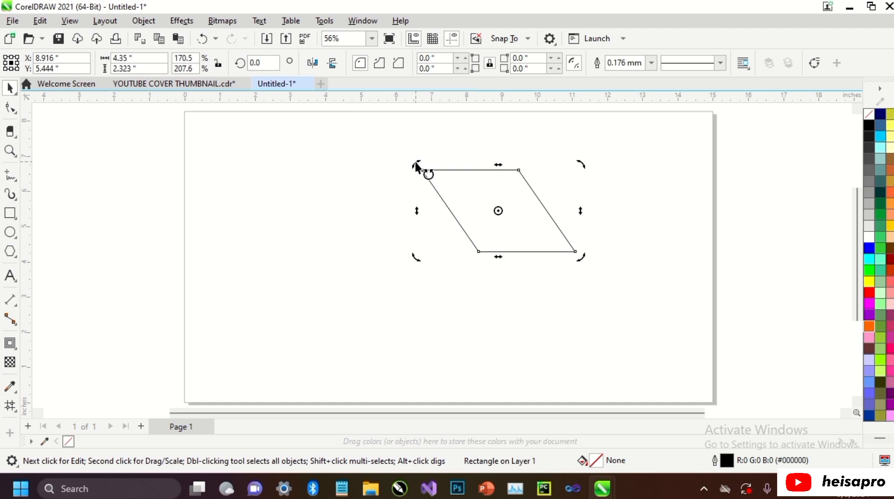
Step: Rotate the skewed rectangle counterclockwise and repeat the rotation twice
left_click_drag(415, 161, 394, 202)
key("ctrl+r")
key("ctrl+r")
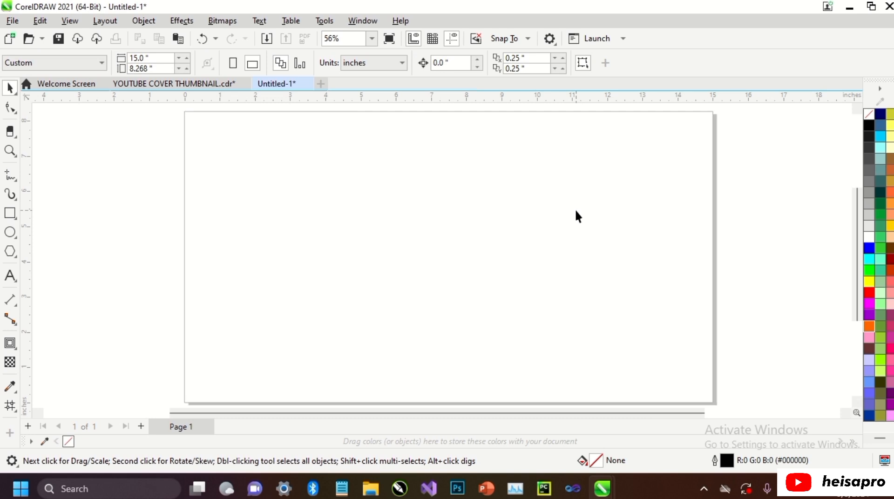
Step: Draw a small rectangle on the left half of the page and a much larger one on the right half
key("F6")
left_click_drag(286, 226, 330, 266)
left_click_drag(502, 191, 658, 332)
key("space")
left_click(372, 265)
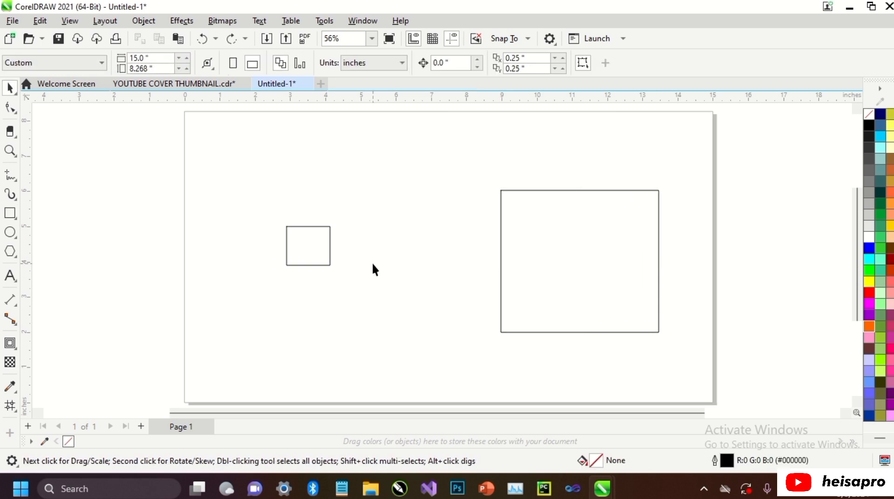
Step: Create an enlarged duplicate of the small rectangle around its centre, scaled to about 135.4%
left_click(328, 251)
left_click_drag(335, 268, 358, 286)
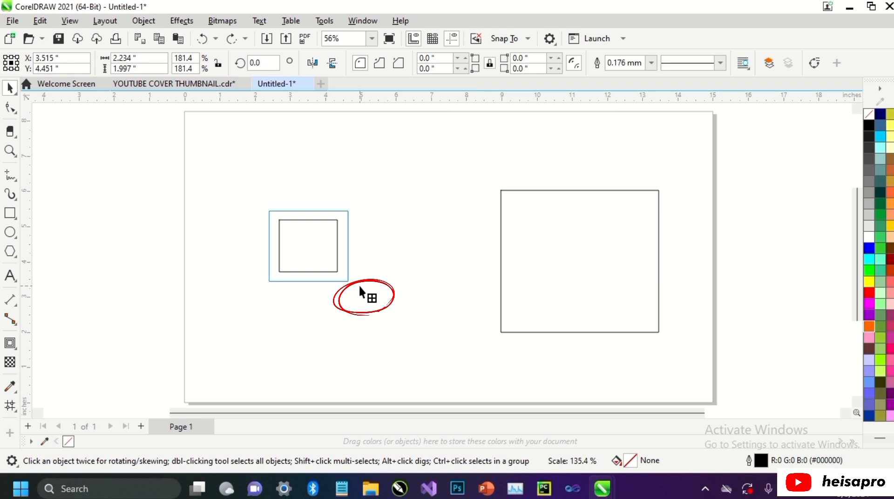
left_click_drag(359, 288, 358, 285)
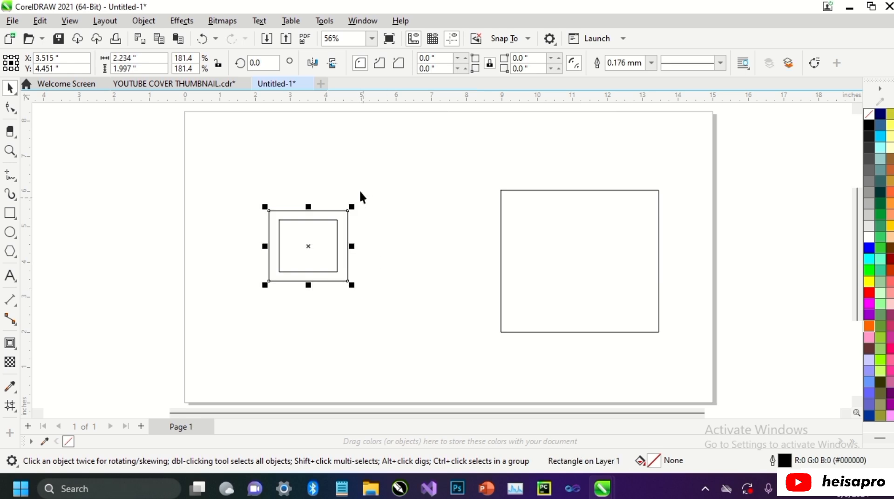
Step: Repeat the enlarging duplication three times to build nested rectangles outward from the small one
left_click(39, 20)
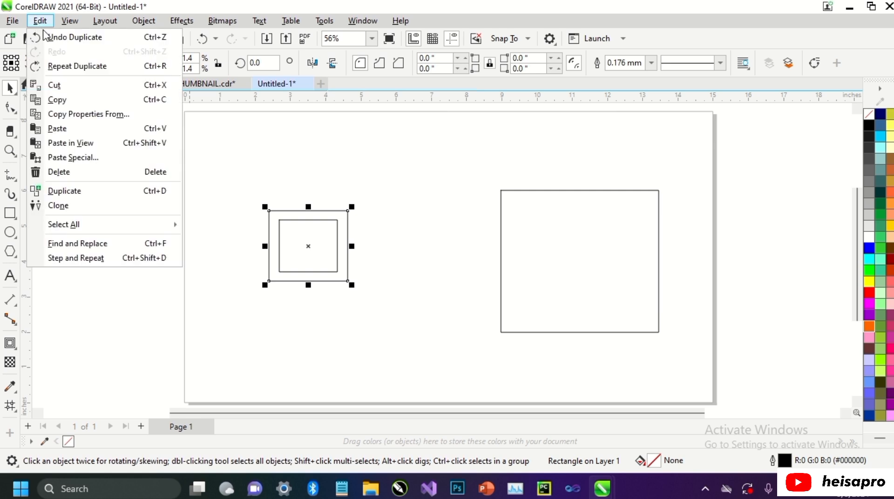
left_click(68, 66)
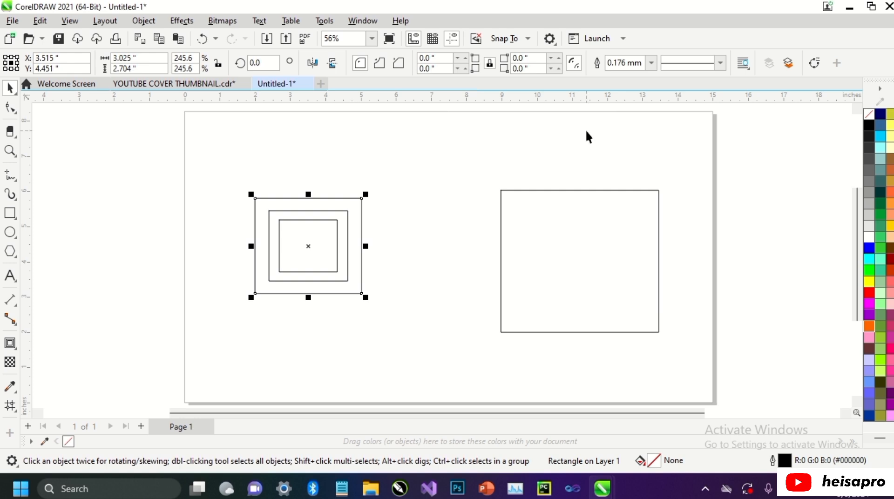
key("ctrl+r")
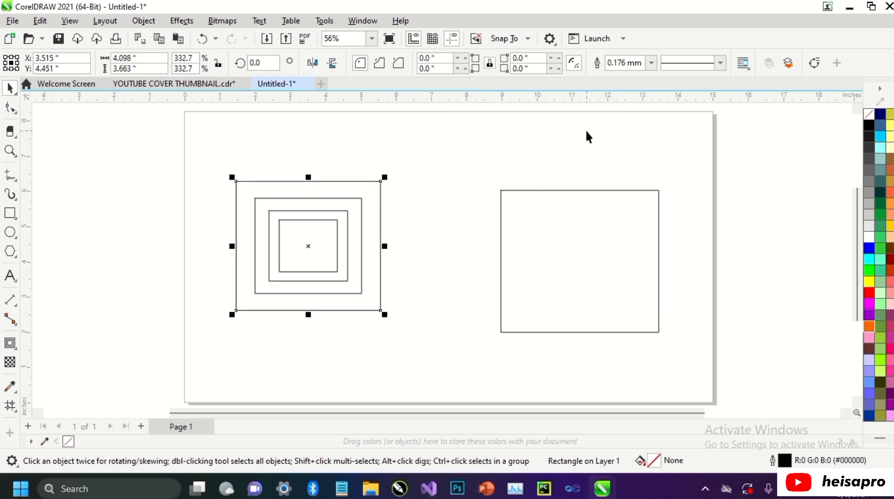
key("ctrl+r")
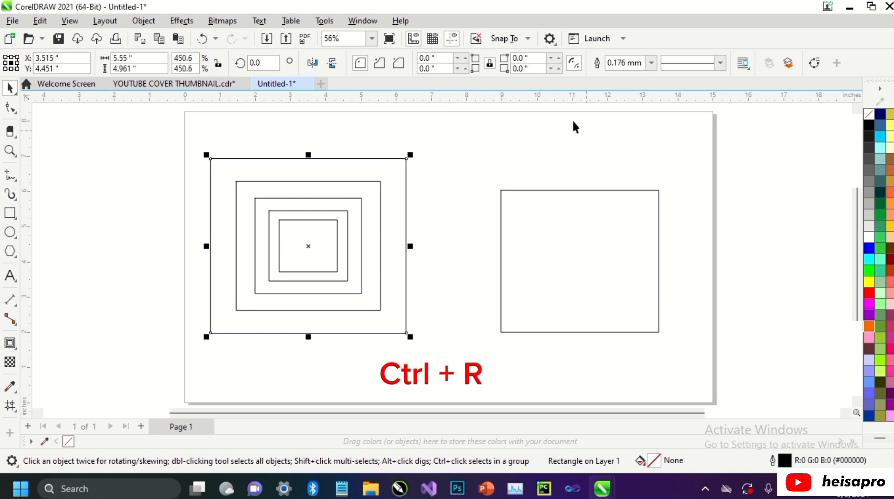
Step: Duplicate the large rectangle smaller around its centre and repeat inward until the innermost copy is about 0.27 × 0.32 in
left_click(659, 190)
left_click_drag(663, 188, 652, 205)
key("ctrl+r")
key("ctrl+r")
key("ctrl+r")
key("ctrl+r")
key("ctrl+r")
key("ctrl+r")
key("ctrl+r")
key("ctrl+r")
key("ctrl+r")
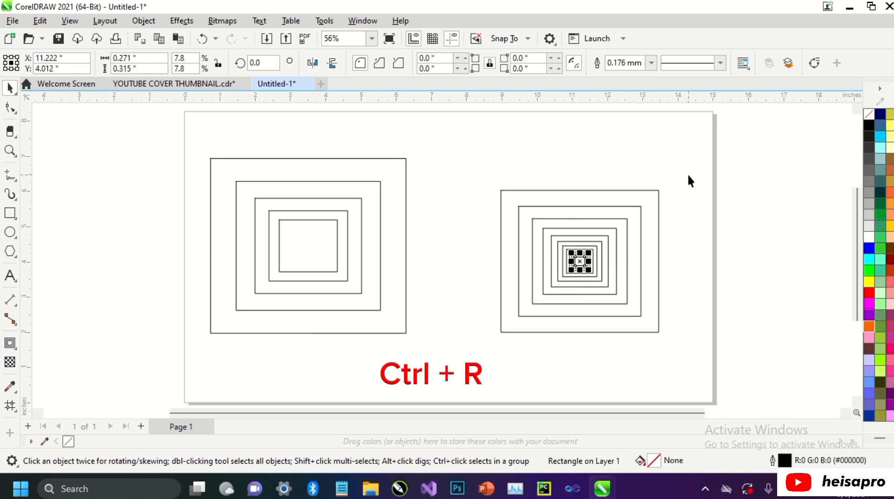
Step: Delete all the nested rectangles from the page
key("Escape")
key("ctrl+a")
key("Delete")
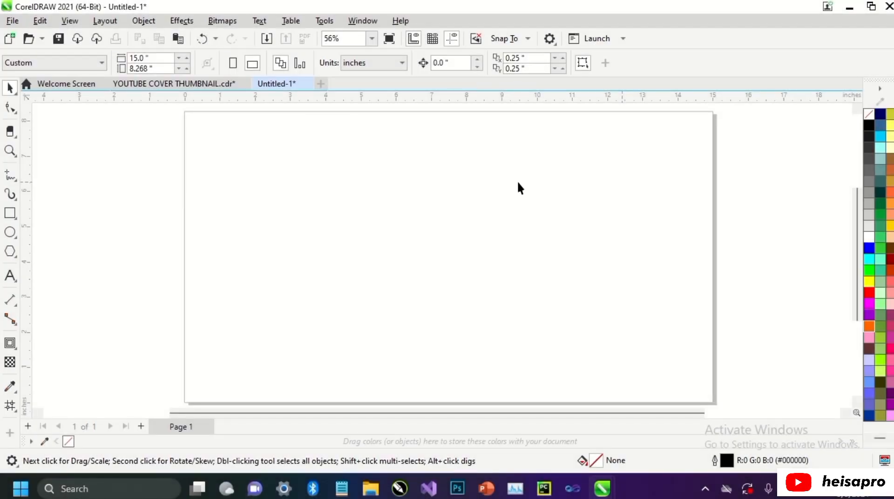
Step: Draw a rectangle about 4.42 × 3.15 in on the page's left half and an ellipse about 3.84 × 3.58 in on the right
left_click(10, 213)
left_click_drag(241, 201, 397, 312)
left_click(11, 232)
left_click_drag(509, 191, 645, 318)
key("space")
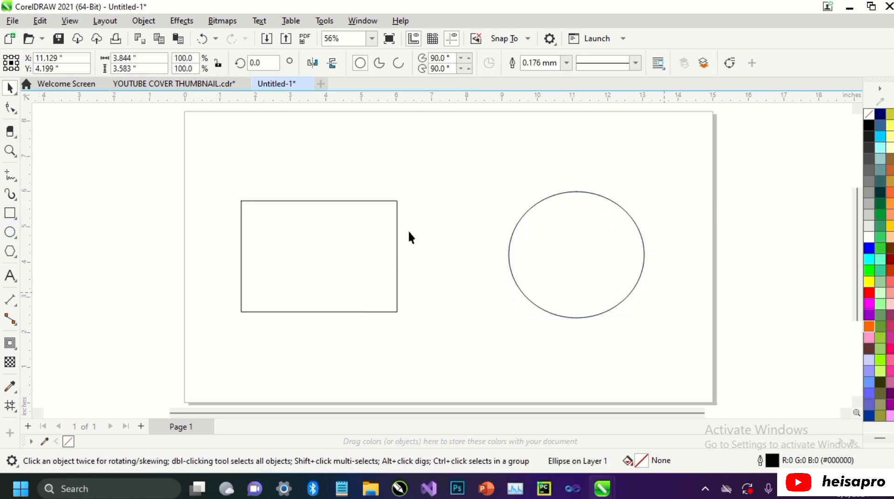
Step: Fill the rectangle with red
key("Escape")
left_click(329, 232)
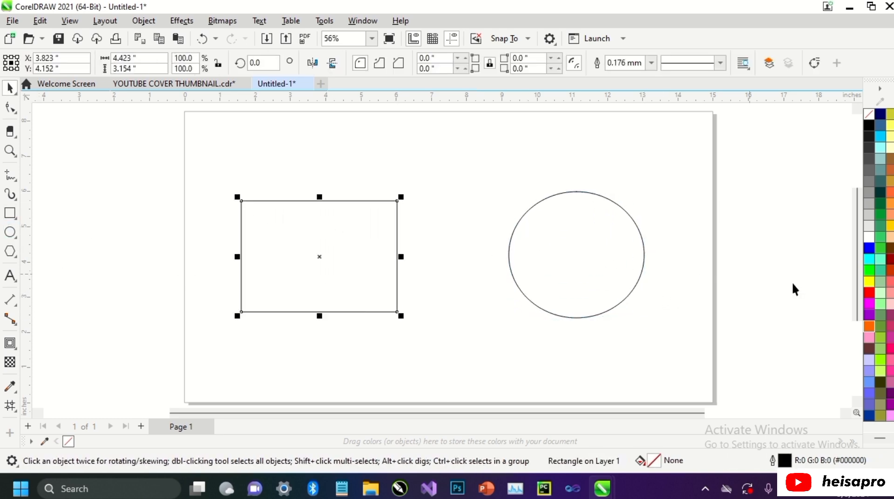
left_click(868, 293)
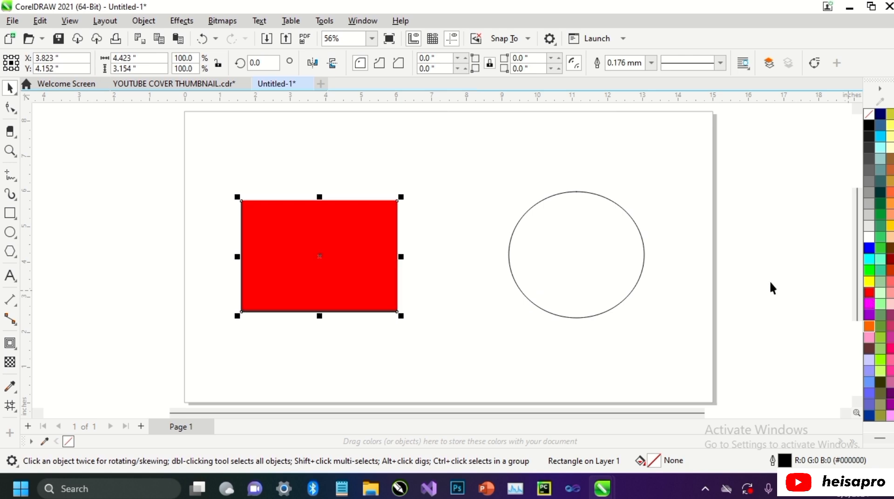
Step: Apply the same red fill to the ellipse by repeating the last fill action
left_click(559, 233)
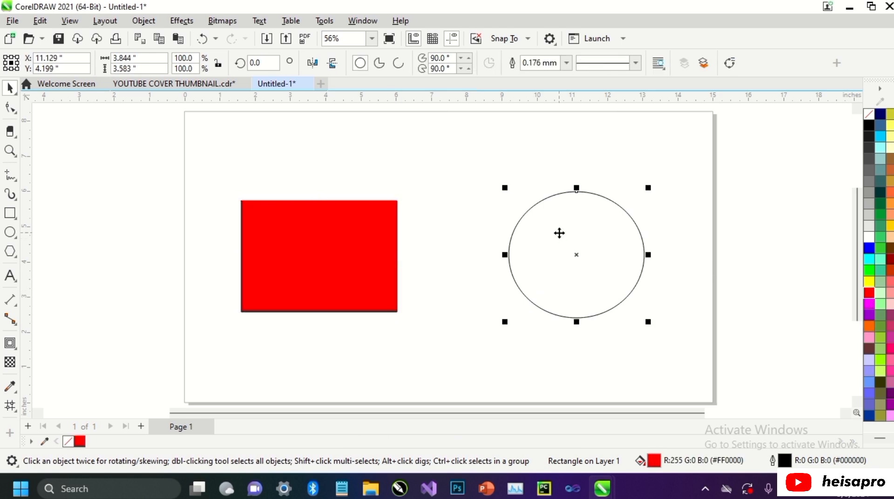
left_click(32, 20)
left_click(62, 67)
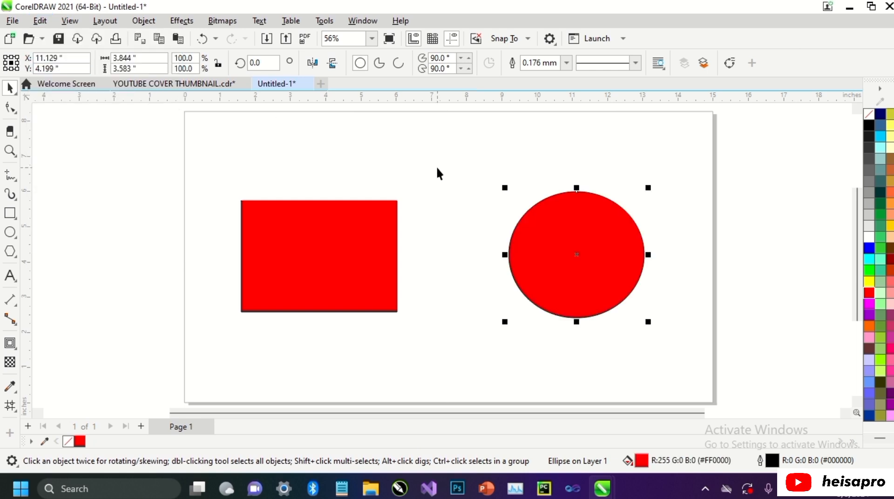
Step: Set the red rectangle's outline width to 3.0 mm
left_click(355, 221)
left_click(651, 62)
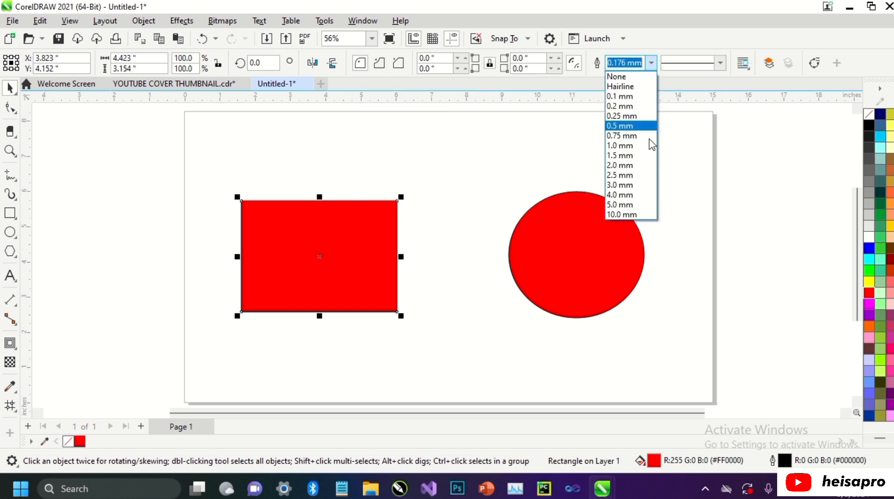
left_click(621, 184)
Step: Apply the same outline width to the ellipse by repeating the last outline action
left_click(574, 242)
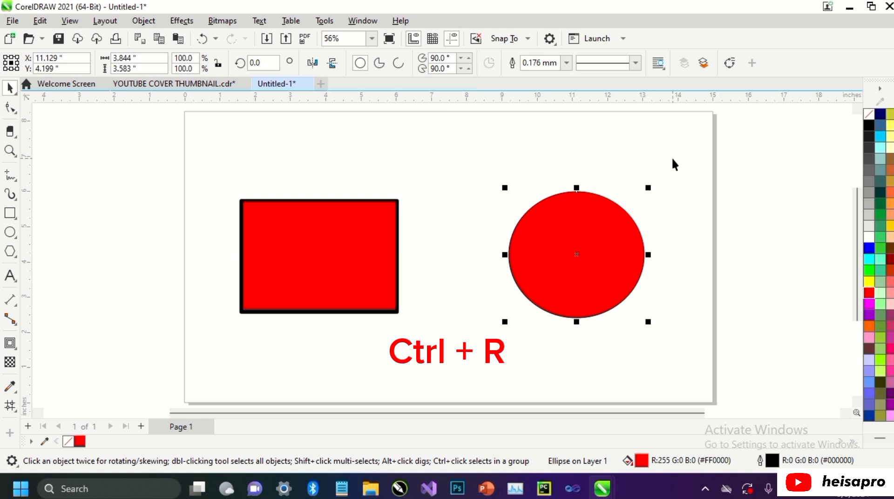
key("ctrl+r")
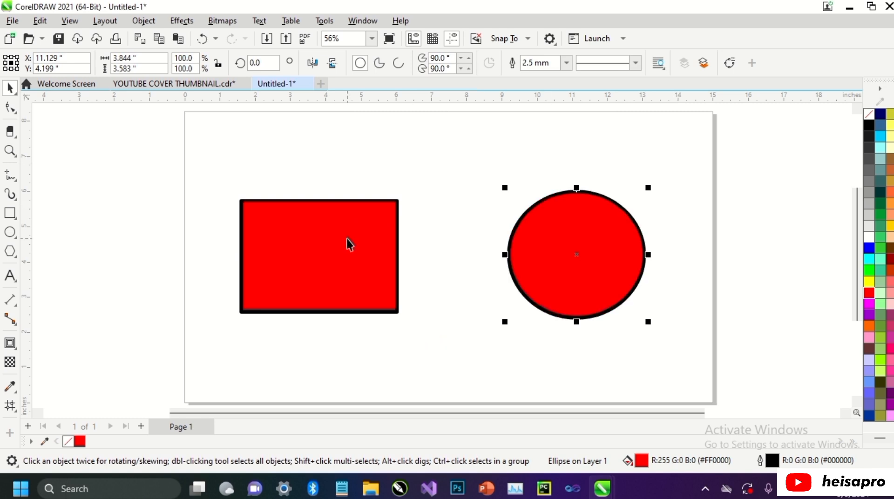
Step: Move the rectangle about 0.22 in right and 0.67 in up, scale it to 68.6% toward its lower-left corner, and repeat both changes on the ellipse
left_click_drag(349, 243, 358, 220)
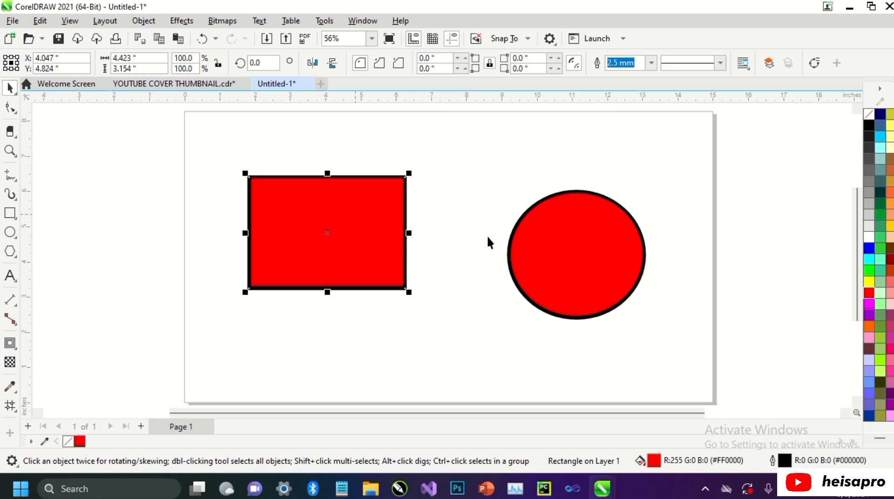
key("ctrl+r")
left_click(280, 235)
left_click_drag(406, 176, 358, 211)
key("ctrl+r")
Step: Skew the rectangle's upper edge to the right into a parallelogram and repeat the skew on the ellipse
left_click(319, 232)
left_click(317, 228)
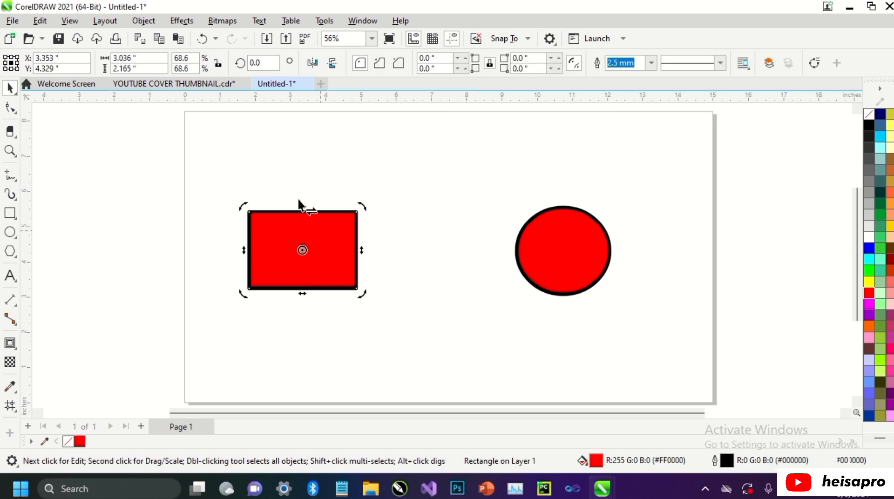
left_click_drag(302, 211, 328, 204)
left_click(536, 247)
key("ctrl+r")
Step: Rotate the skewed rectangle clockwise by its upper-right corner and repeat the rotation on the ellipse
left_click(357, 236)
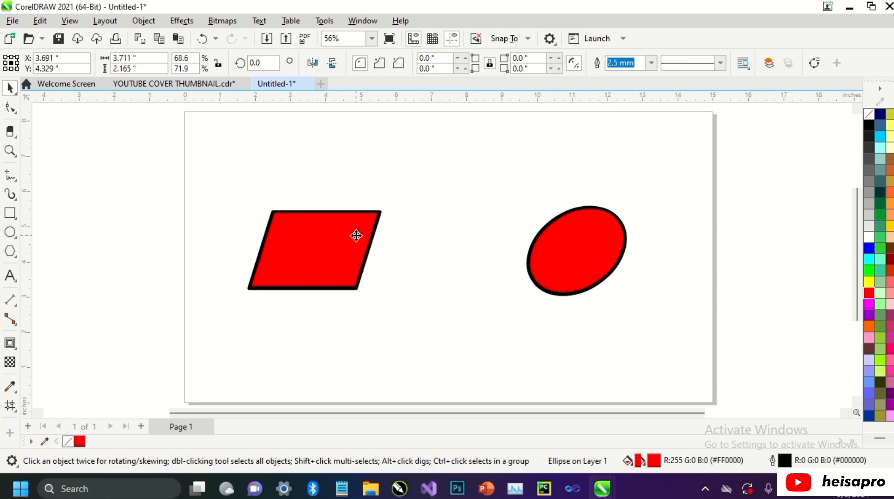
left_click(357, 235)
left_click_drag(387, 208, 399, 251)
left_click(569, 249)
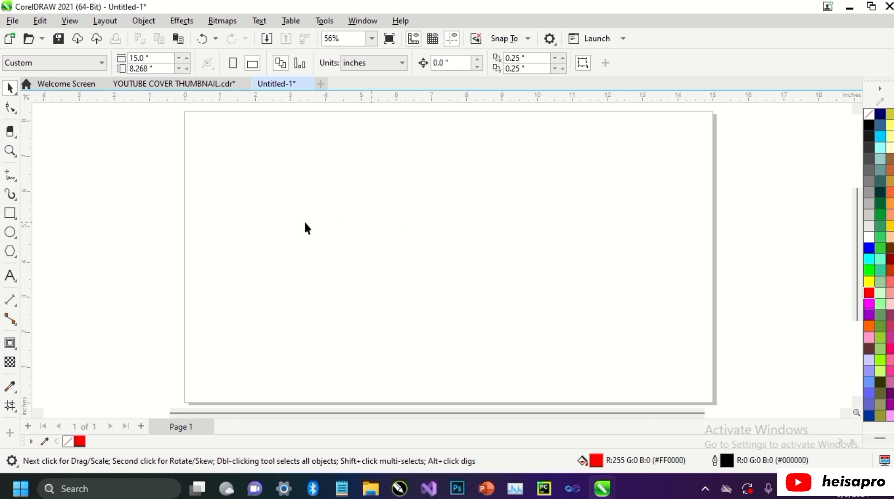
Step: Draw an unfilled rectangle about 5.45 × 5.28 in on the page's left half, with a square and a circle about 1.21 in wide in its upper half
left_click(10, 212)
left_click_drag(220, 155, 411, 342)
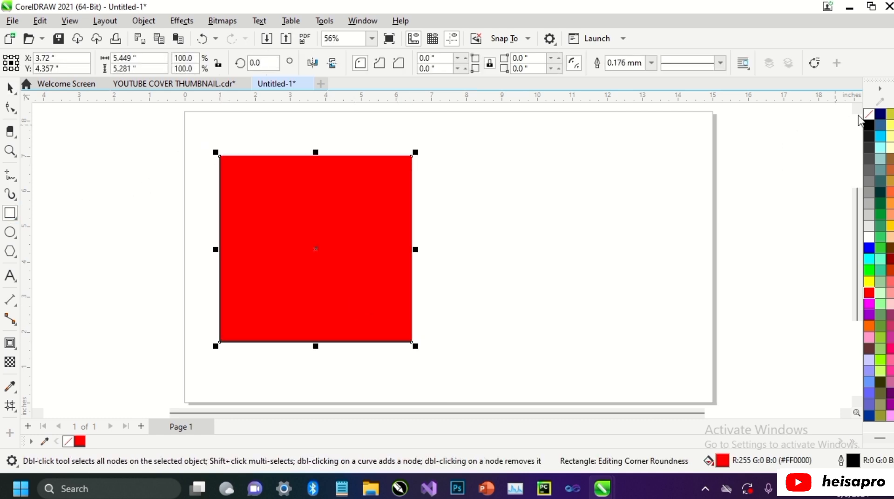
left_click_drag(246, 184, 289, 227)
key("F7")
left_click_drag(334, 183, 384, 234)
Step: Draw a triangle about 1.72 × 1.68 in and a pentagon about 1.48 × 1.44 in in the lower half of the large rectangle
left_click(13, 252)
left_click_drag(262, 272, 289, 296)
left_click_drag(258, 266, 269, 293)
mouse_move(341, 267)
left_mouse_down()
mouse_move(358, 287)
mouse_move(349, 292)
left_mouse_up()
left_click(389, 60)
key("space")
left_click(390, 60)
left_click(432, 254)
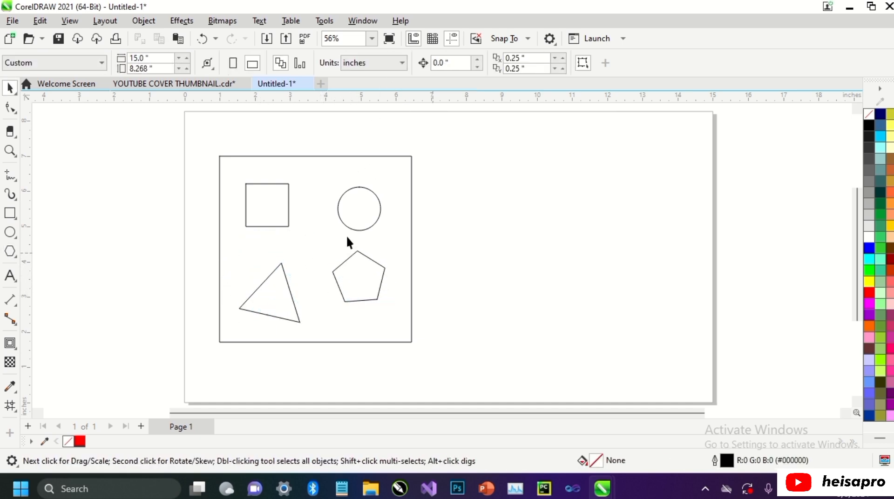
Step: Duplicate the large rectangle about 6.92 in to the right and repeat the duplication for the small square and the circle
left_click_drag(317, 251, 560, 254)
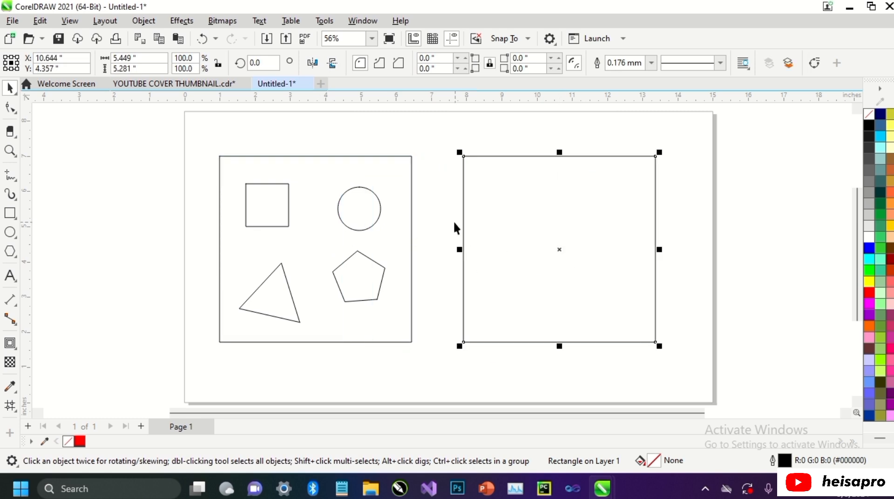
left_click(272, 209)
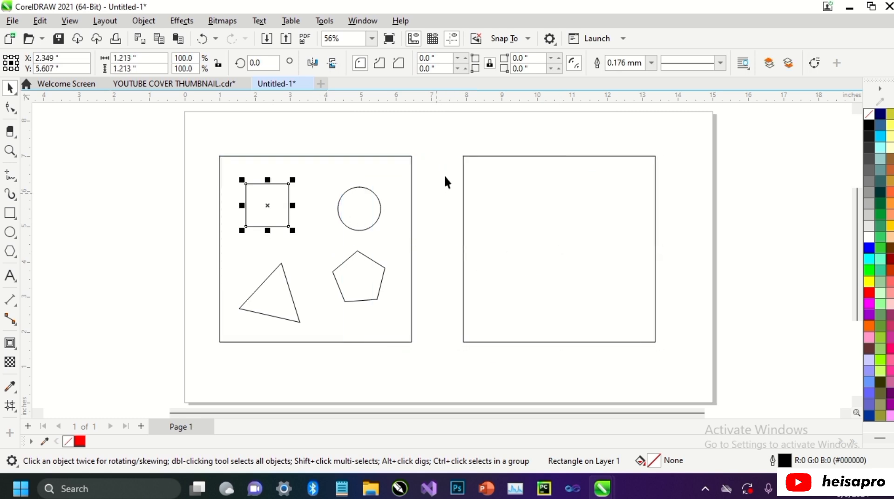
key("ctrl+r")
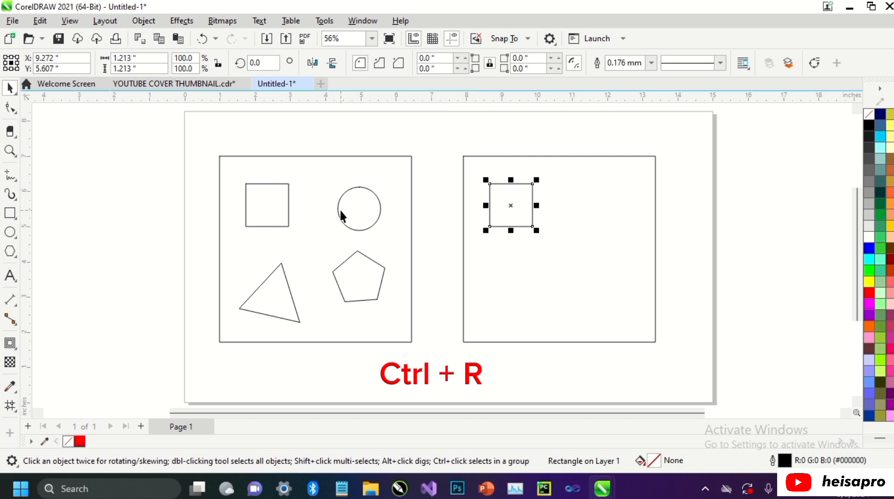
left_click(339, 209)
key("ctrl+r")
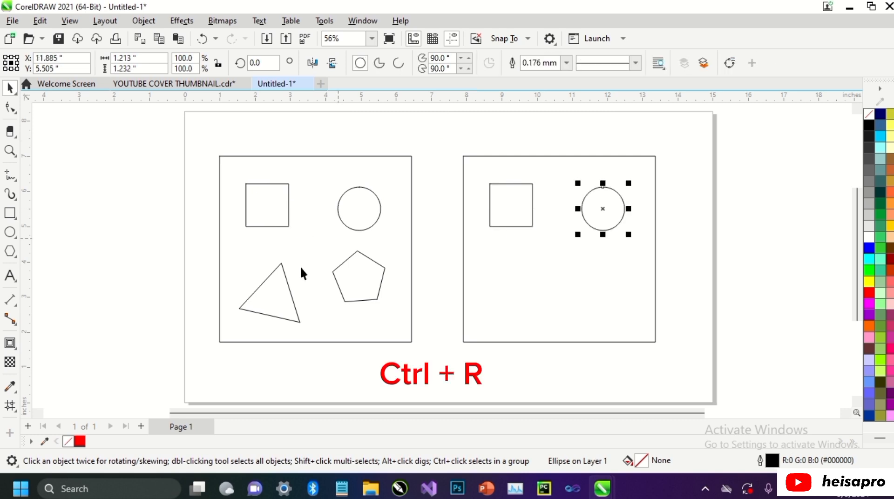
Step: Repeat the same duplication for the triangle and the pentagon to complete the set in the right-hand rectangle
left_click(289, 293)
key("ctrl+r")
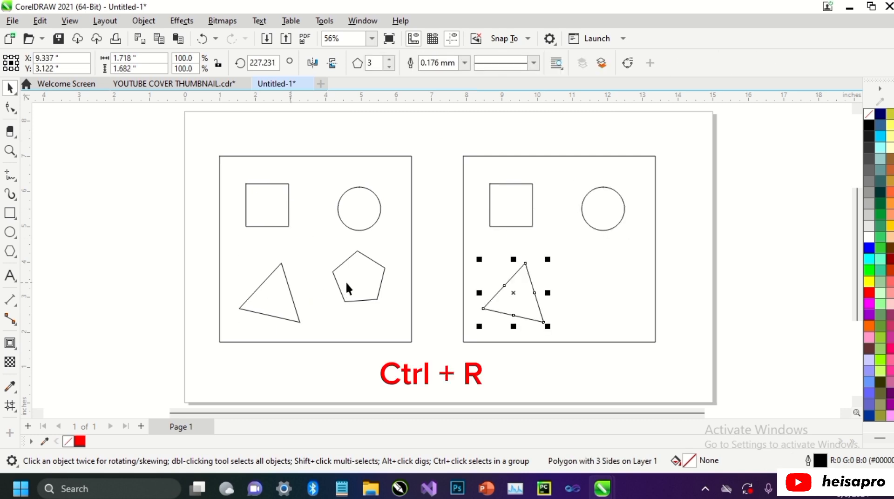
left_click(346, 283)
key("ctrl+r")
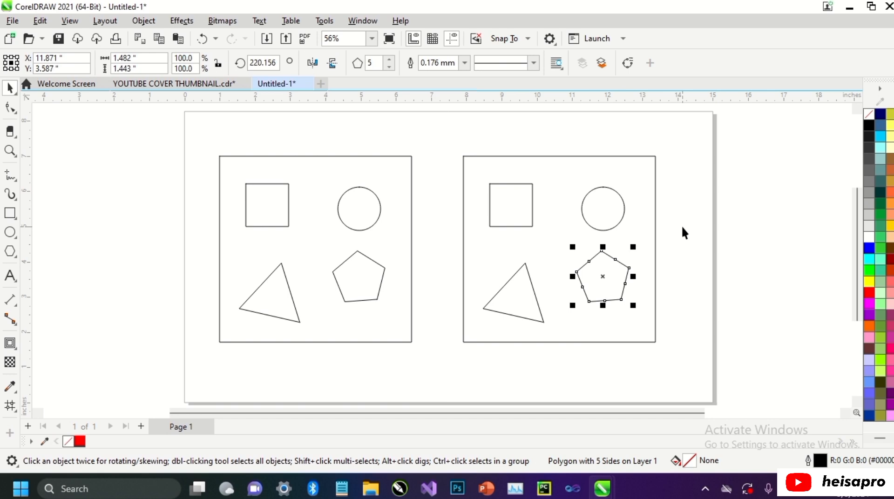
key("Escape")
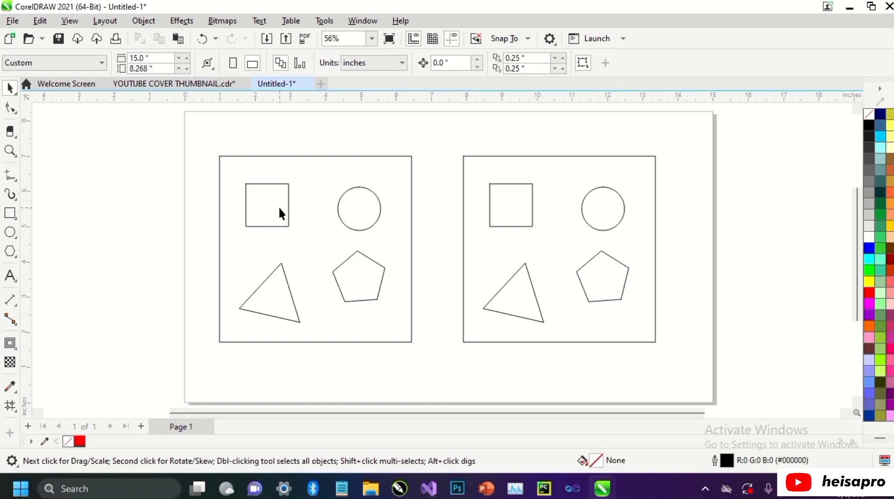
Step: Fill the small square in the left-hand set with red and repeat the fill on its copy
left_click(280, 207)
left_click(869, 292)
left_click(532, 207)
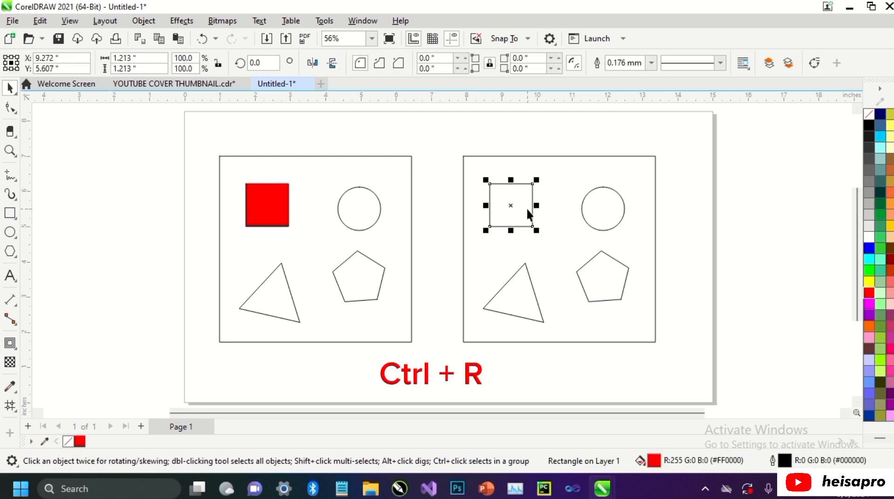
key("ctrl+r")
Step: Fill the circle in the left-hand set with yellow and repeat the fill on its copy
left_click(377, 212)
left_click(869, 281)
left_click(605, 215)
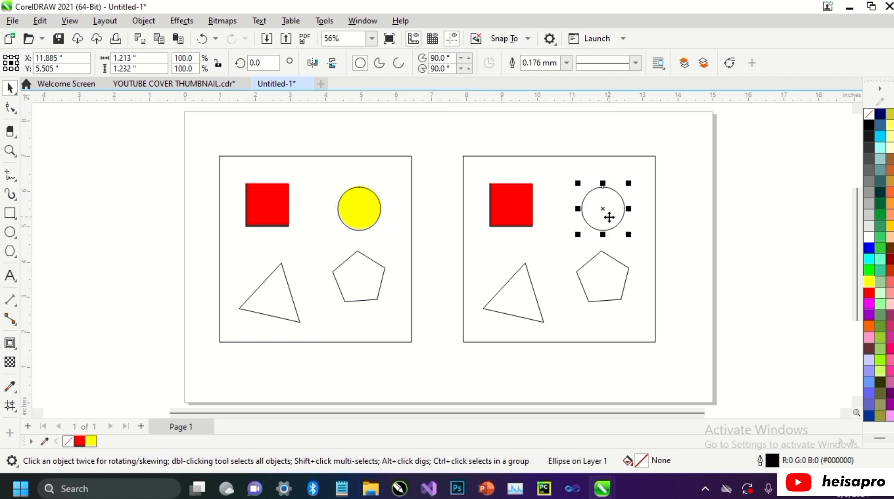
key("ctrl+r")
Step: Fill the triangle in the left-hand set with orange and repeat the fill on its copy
left_click(250, 289)
left_click(868, 325)
left_click(536, 298)
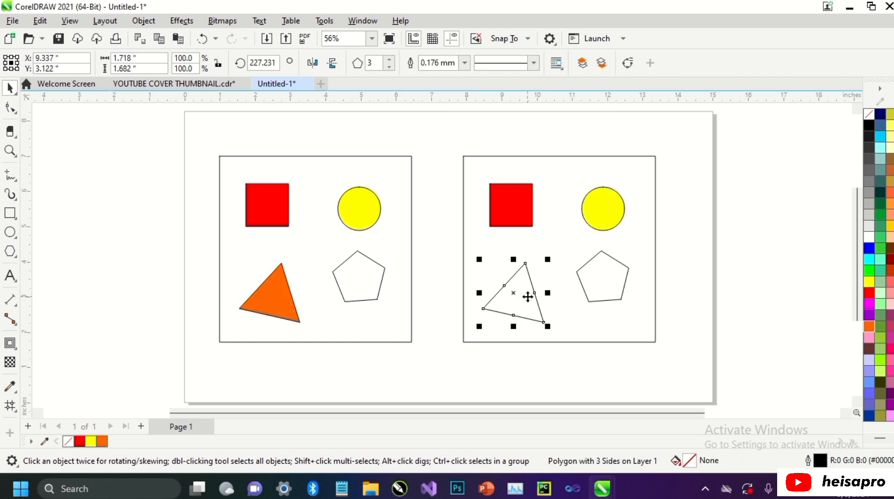
key("ctrl+r")
Step: Fill the pentagon in the right-hand set with green and repeat the fill on the original pentagon
left_click(594, 281)
left_click(880, 248)
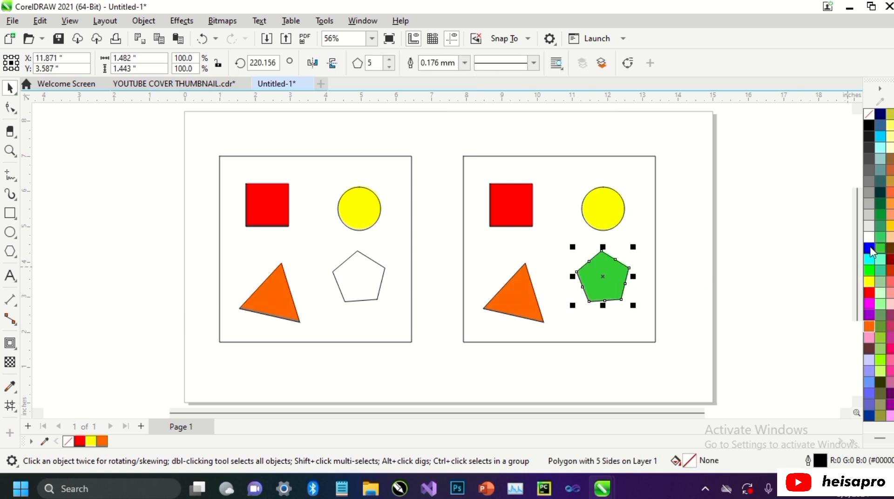
left_click(376, 272)
key("ctrl+r")
Step: Fill the large left-hand rectangle with blue and repeat the fill on the large right-hand rectangle
left_click(412, 228)
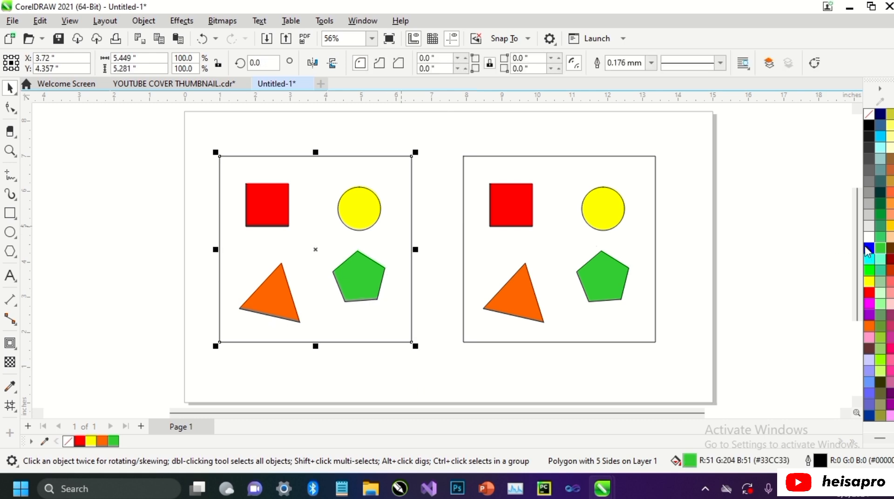
left_click(869, 248)
left_click(656, 214)
key("ctrl+r")
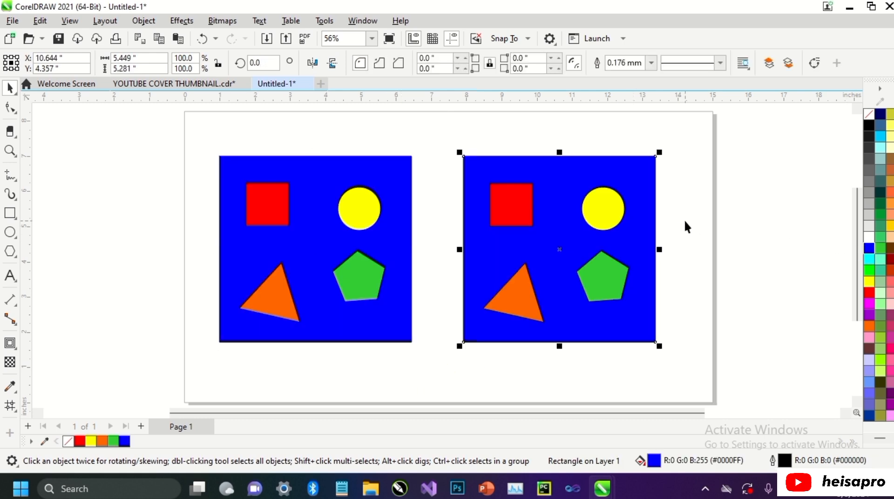
Step: Delete the blue rectangle and its four shapes on the left, and repeat the deletion on the right-hand set
left_click(216, 148)
left_click_drag(215, 146, 445, 357)
key("Delete")
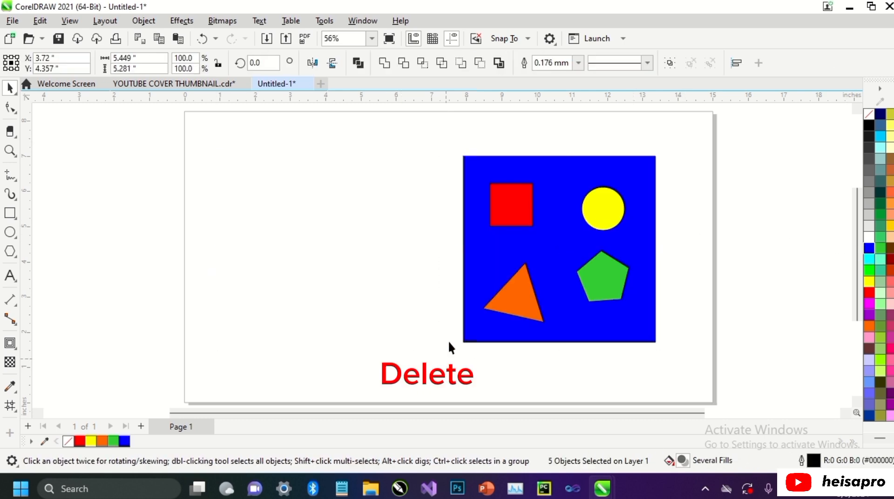
key("ctrl+a")
key("ctrl+r")
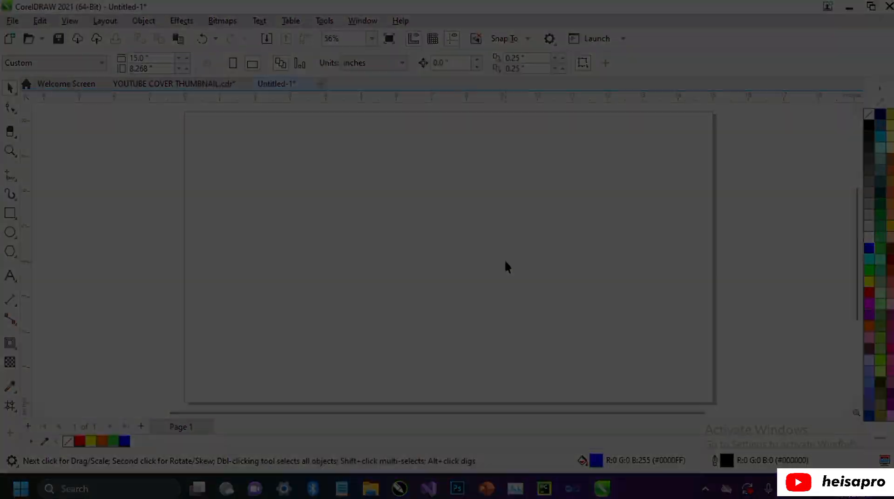